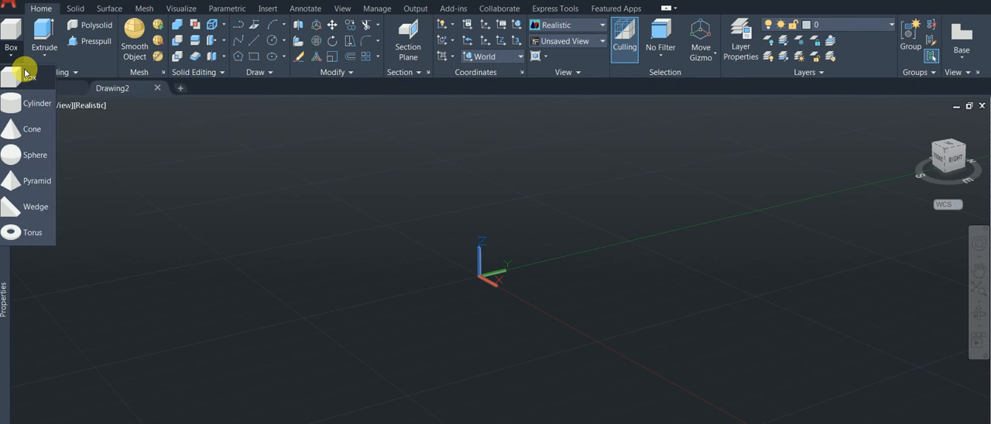
Step: Start a solid box and switch the drawing to the Top view with north pointing up
click(25, 74)
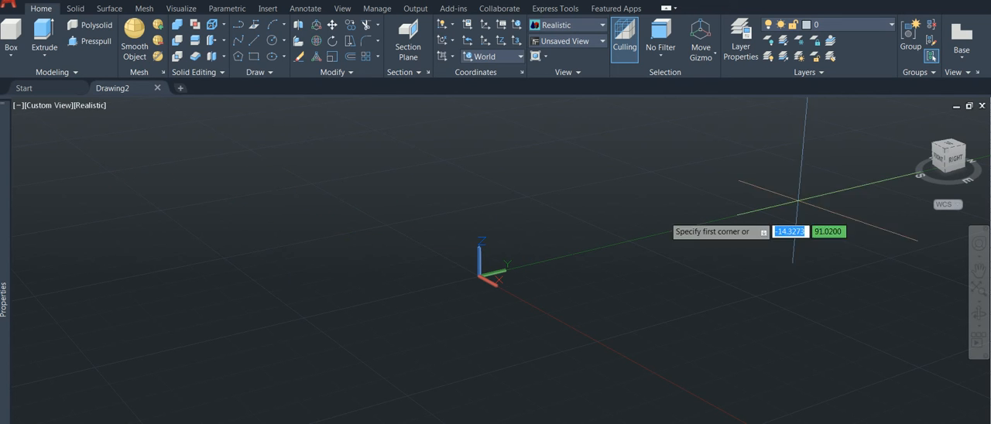
click(952, 149)
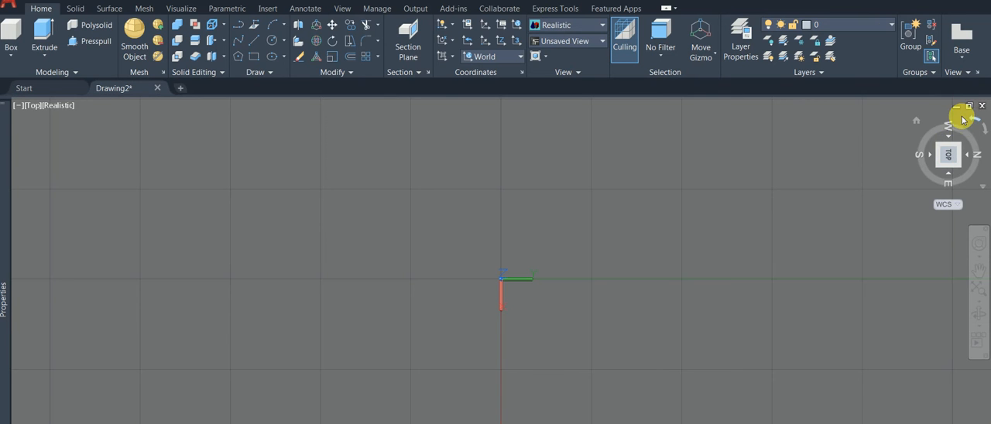
click(966, 118)
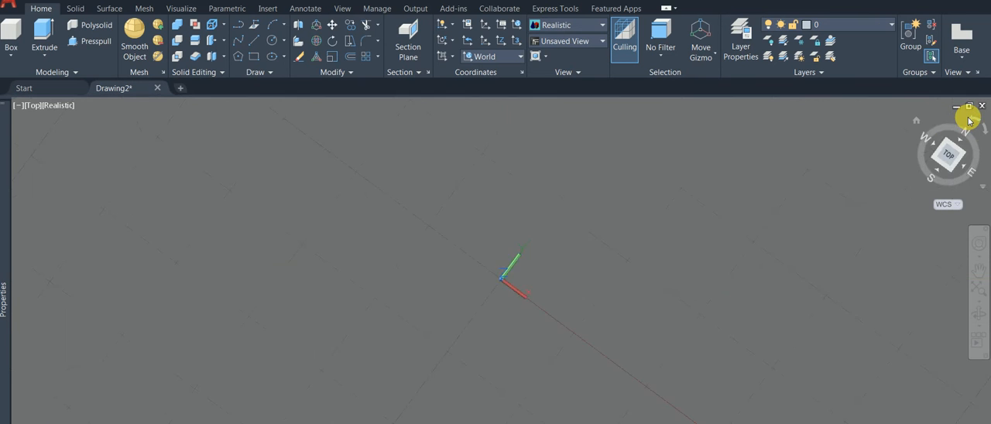
middle_drag(572, 160, 129, 267)
scroll(323, 221, down, 2)
scroll(245, 240, down, 3)
scroll(244, 234, down, 3)
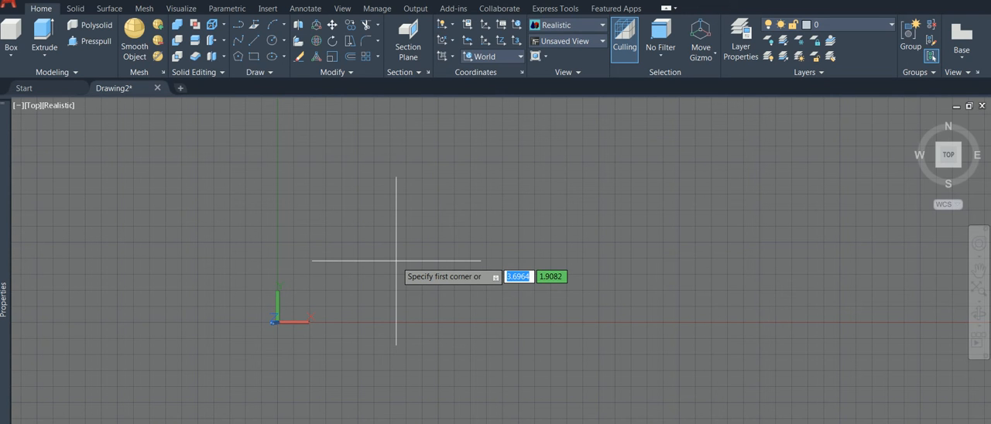
Step: Place the first corner of the box at 5,5,0
text(5)
key(Tab)
text(5)
key(Tab)
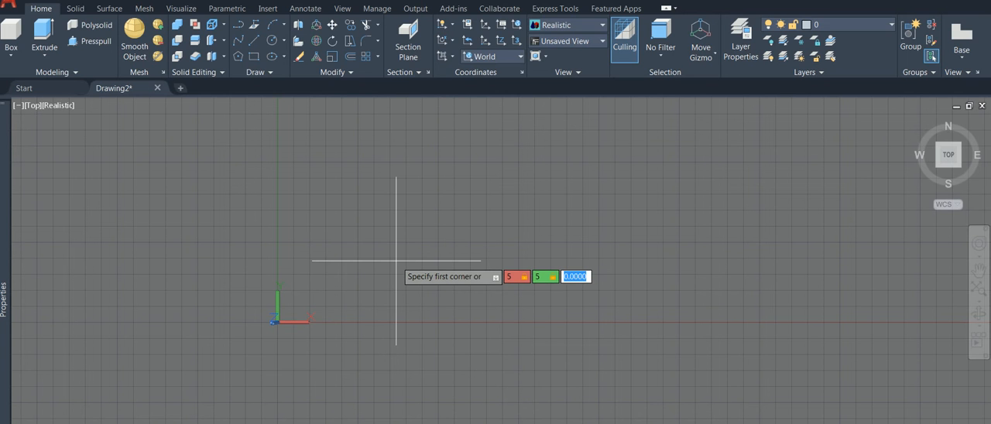
text(0)
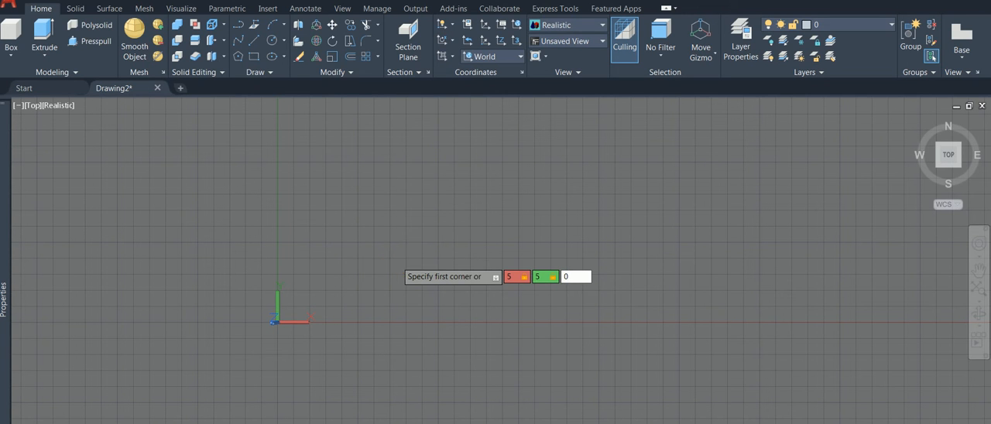
key(Return)
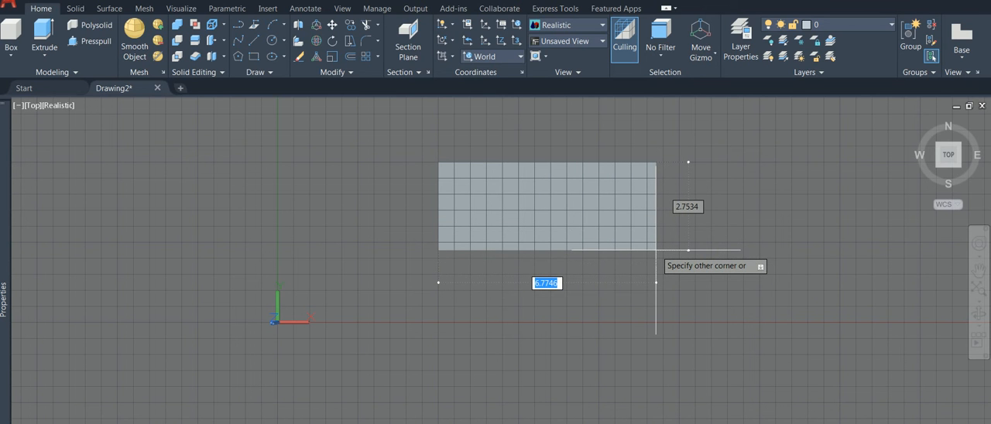
text(10)
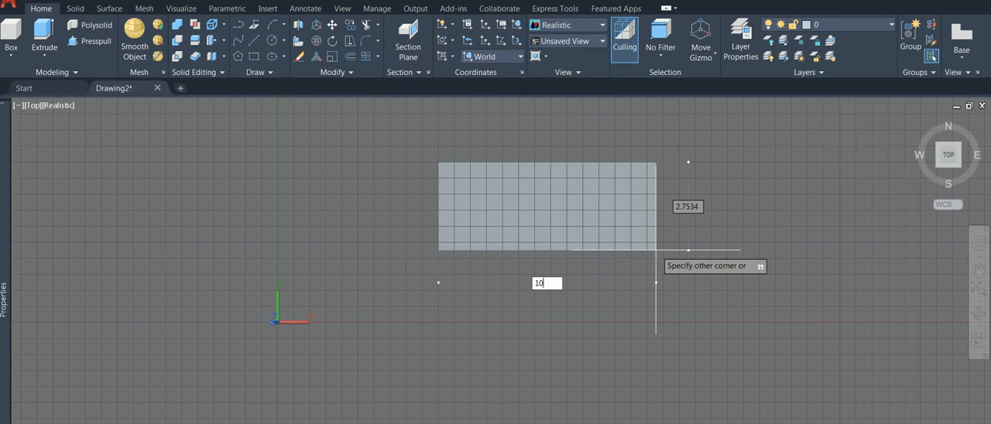
key(BackSpace)
key(BackSpace)
text(@)
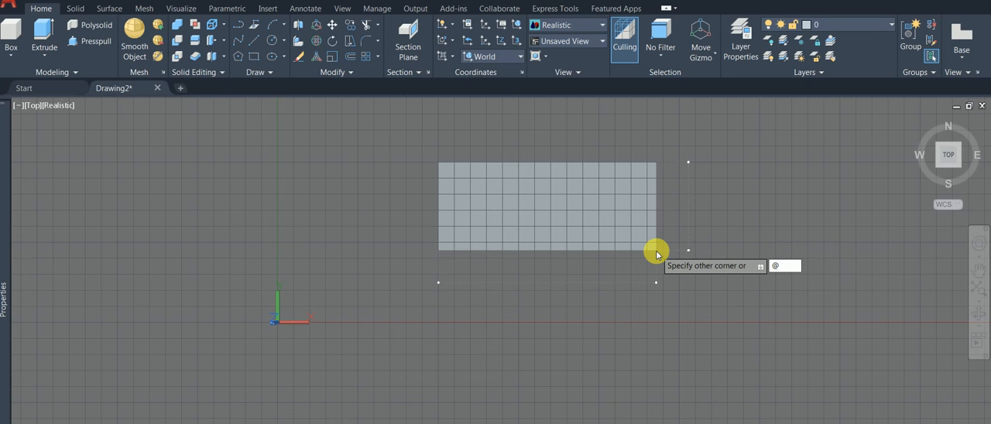
text(10)
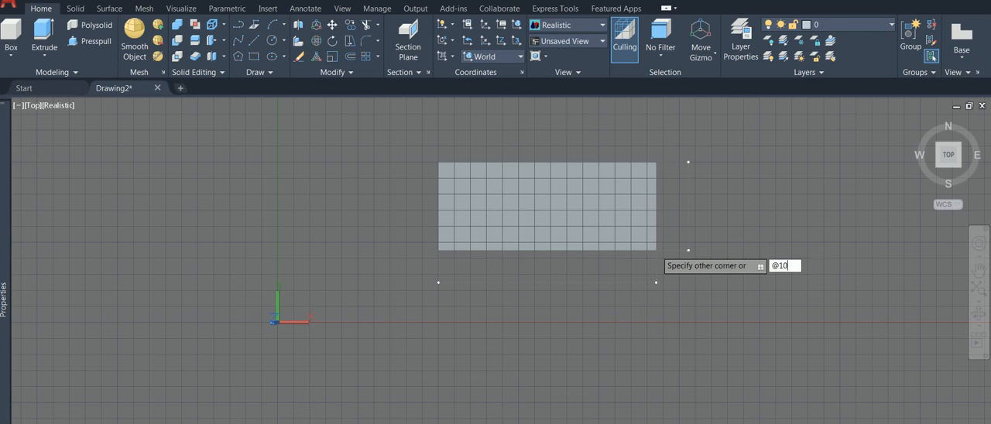
key(Tab)
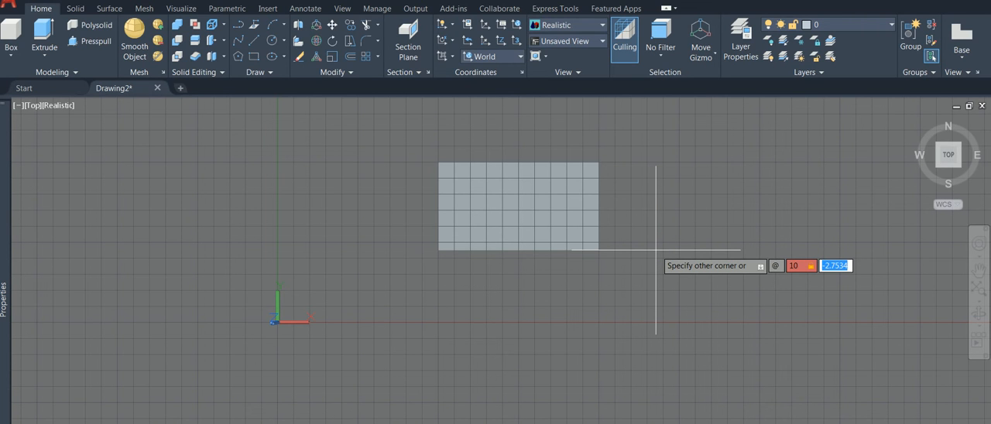
text(5)
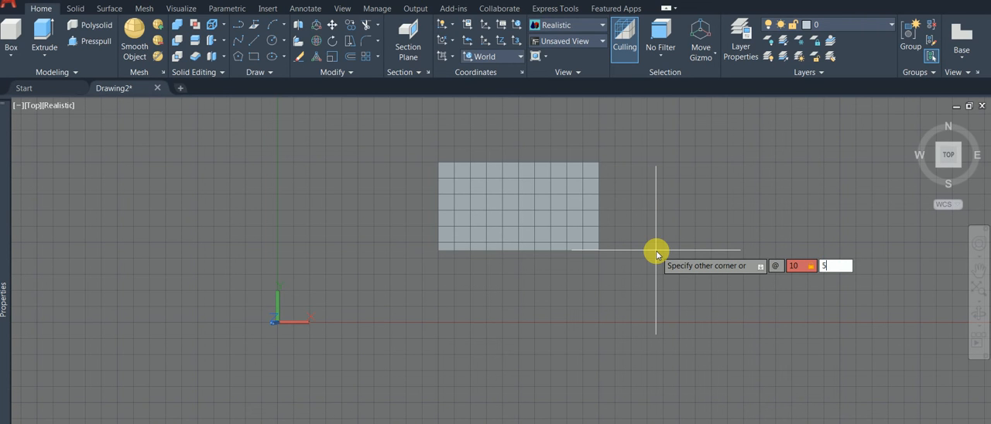
key(Return)
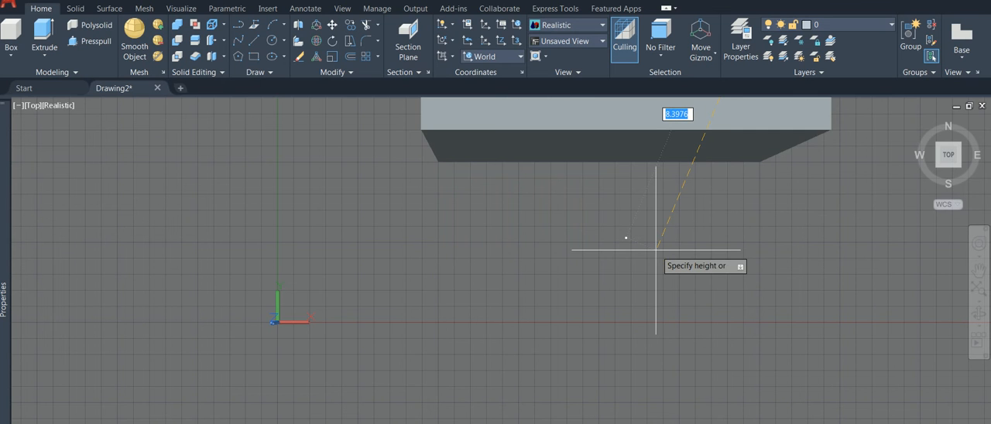
scroll(622, 241, down, 1)
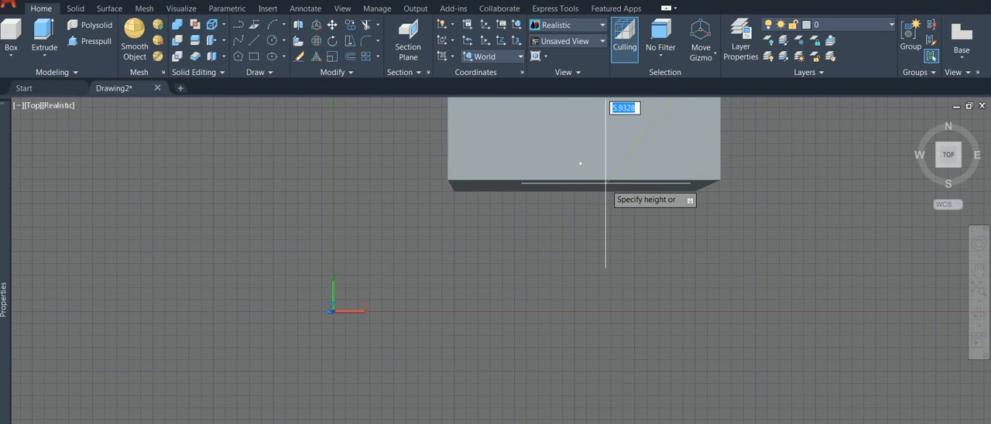
scroll(599, 194, down, 2)
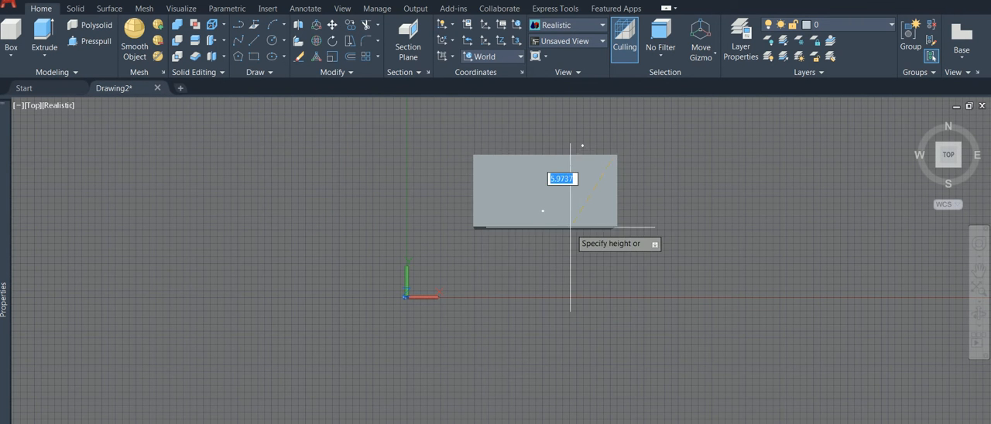
click(545, 301)
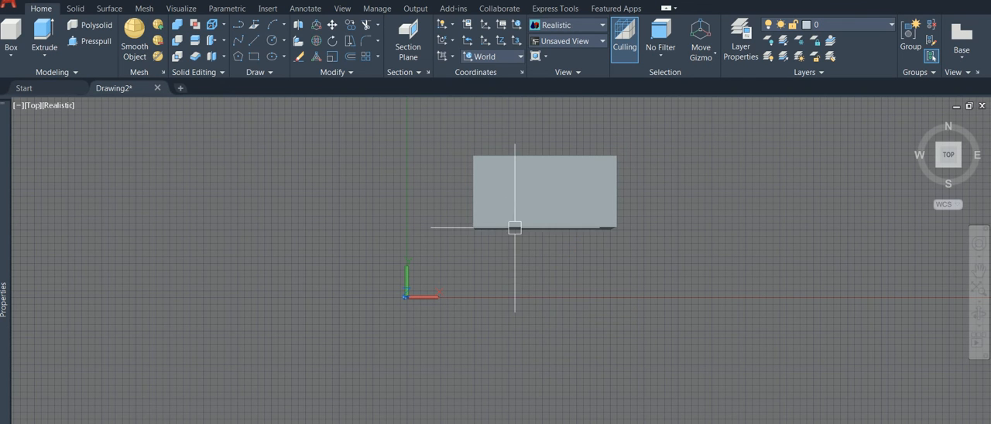
Step: Examine the box's properties and its corner and center grips, leaving the box in place
click(469, 228)
mouse_move(4, 246)
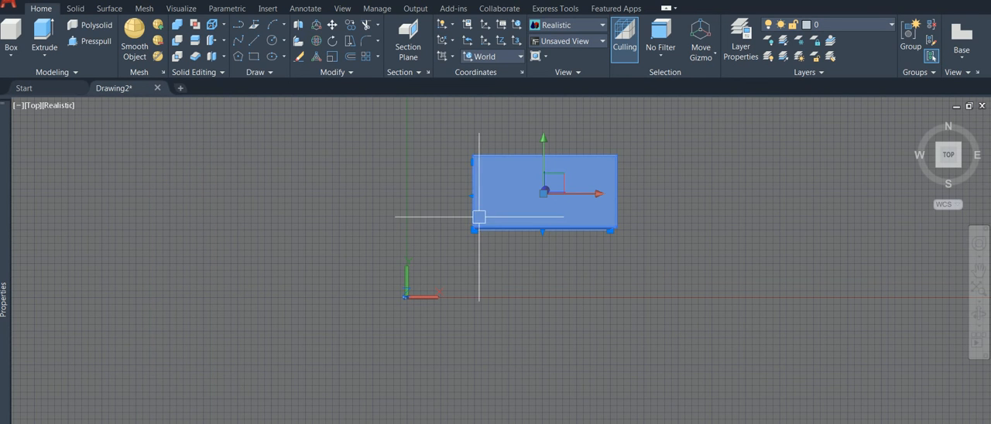
key(Escape)
click(519, 216)
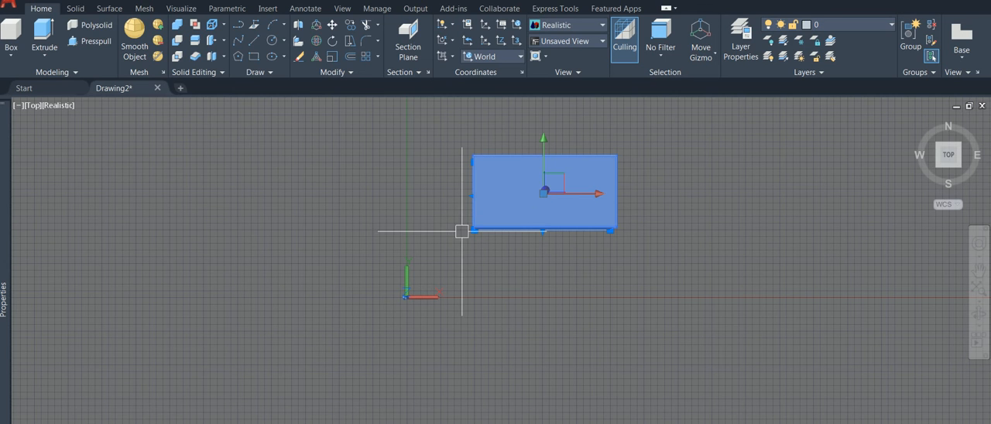
click(474, 229)
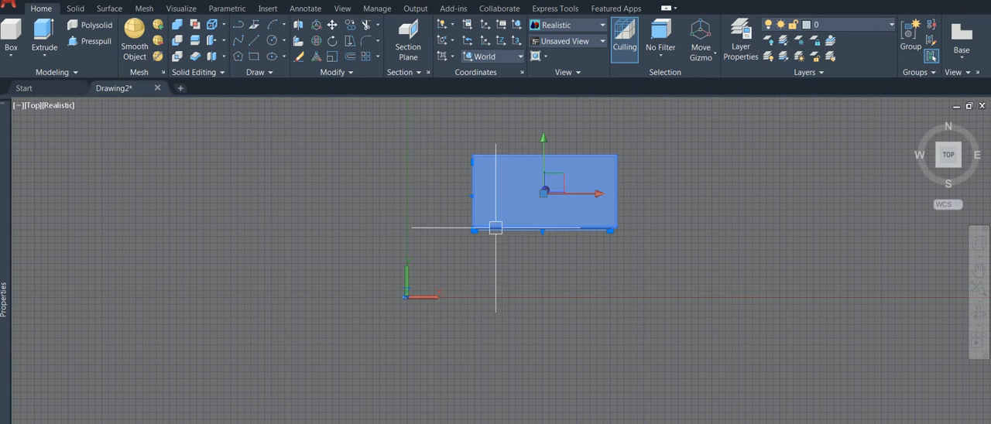
click(545, 191)
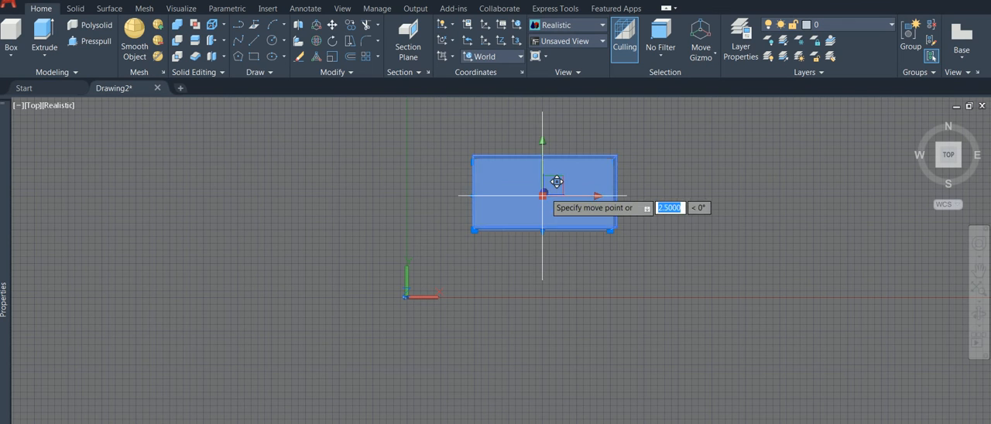
key(Escape)
key(Escape)
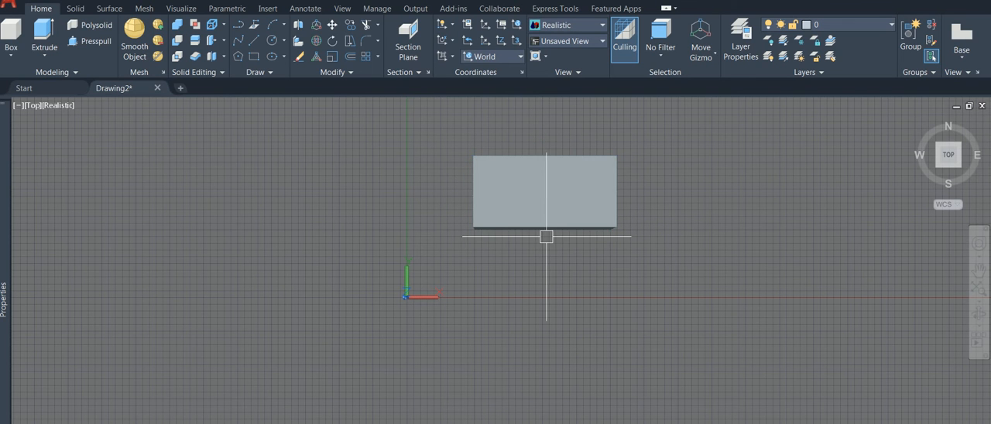
Step: Delete the box drawn from its corners
click(540, 214)
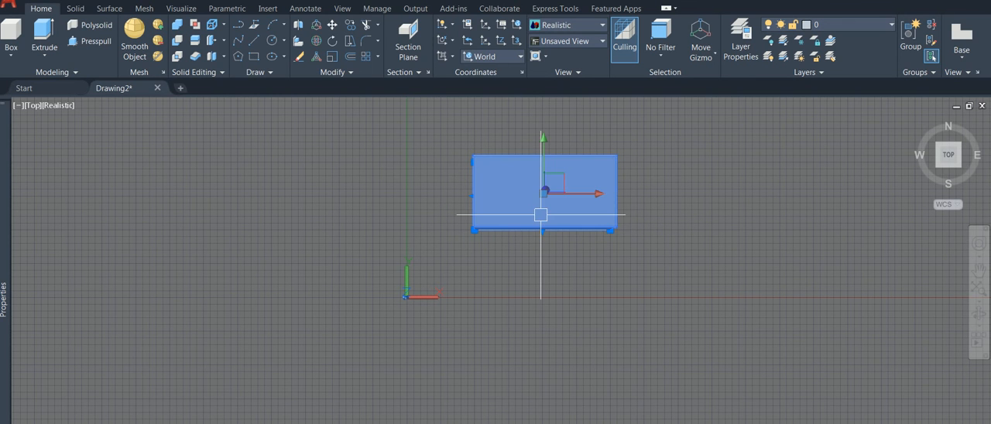
key(Delete)
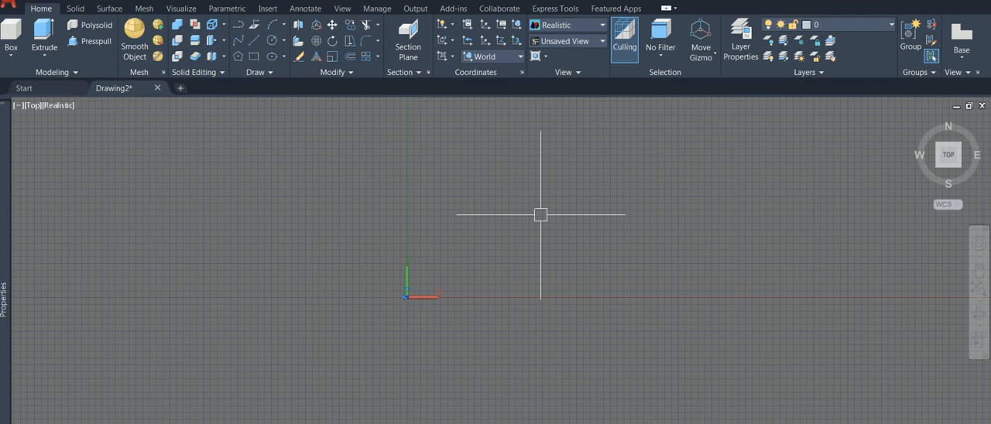
Step: Start a new box with the Center option and place its center at 0,0,0
click(11, 53)
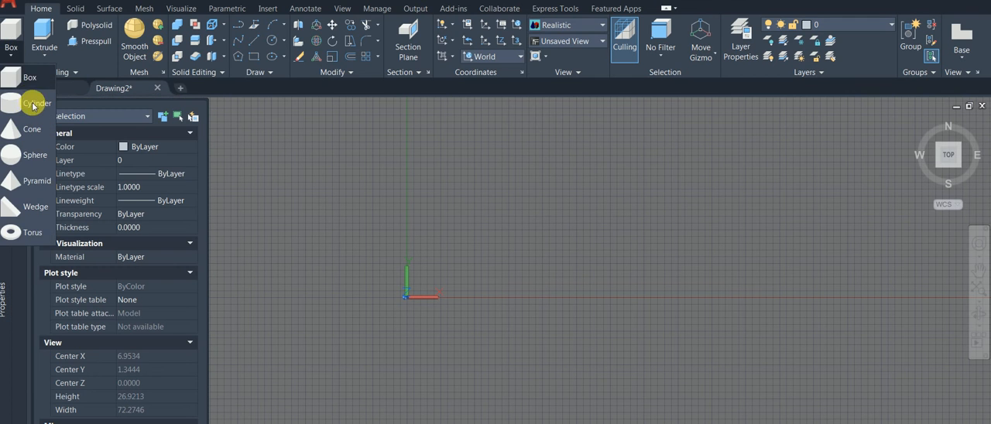
click(28, 78)
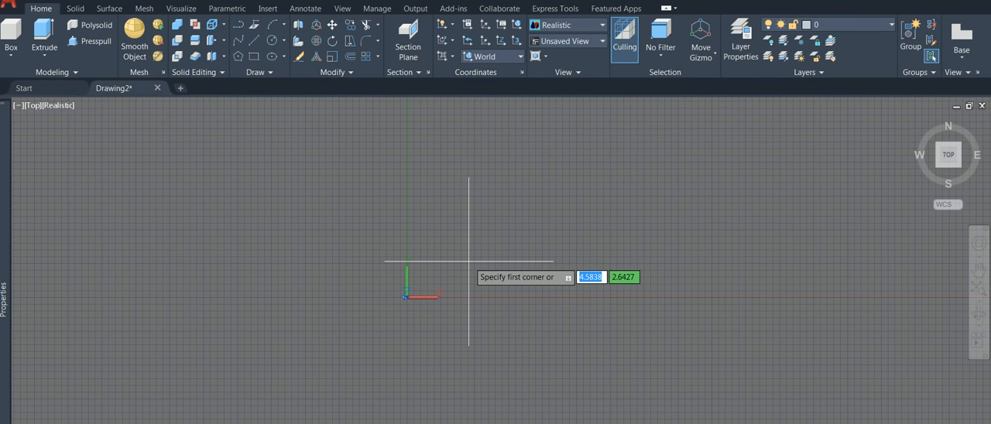
text(c)
key(Return)
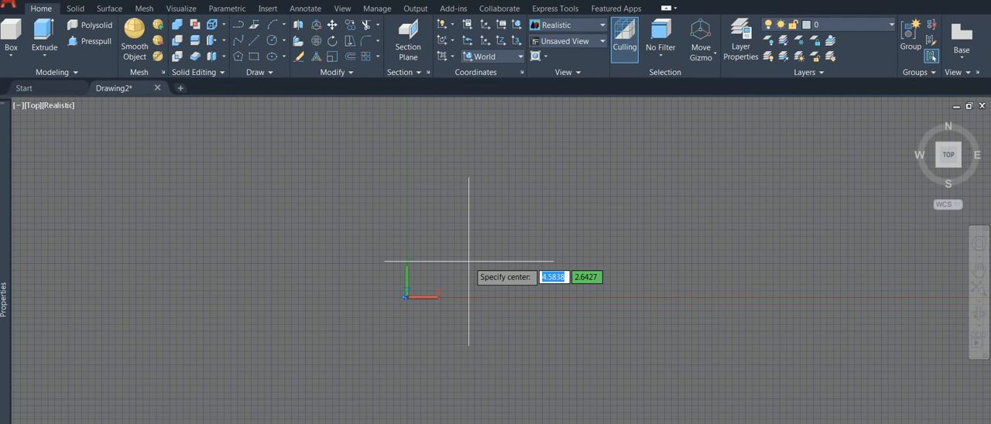
text(0,0,0)
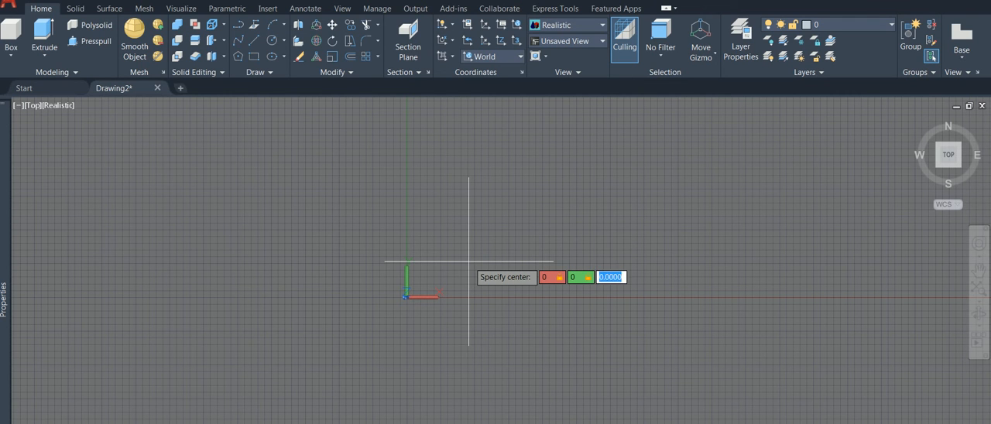
key(Return)
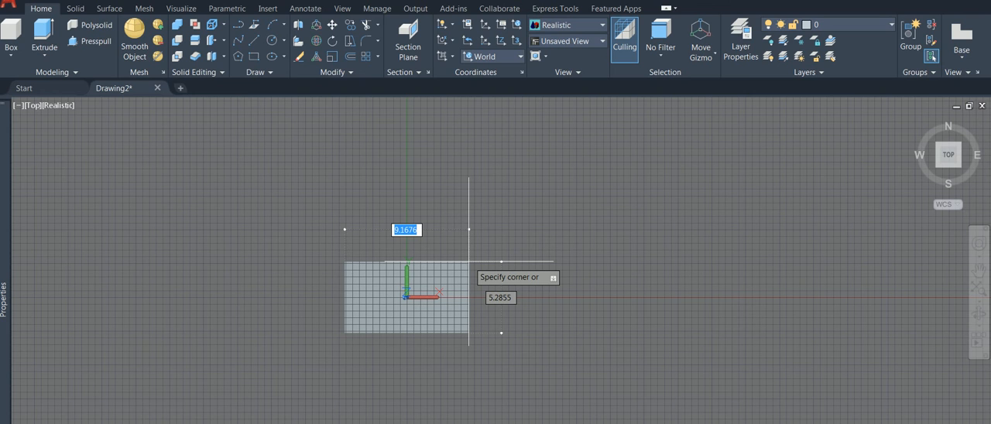
Step: Use the Length option to make the box 10 long at 30° and 5 wide, with a freehand height of about 5
text(l)
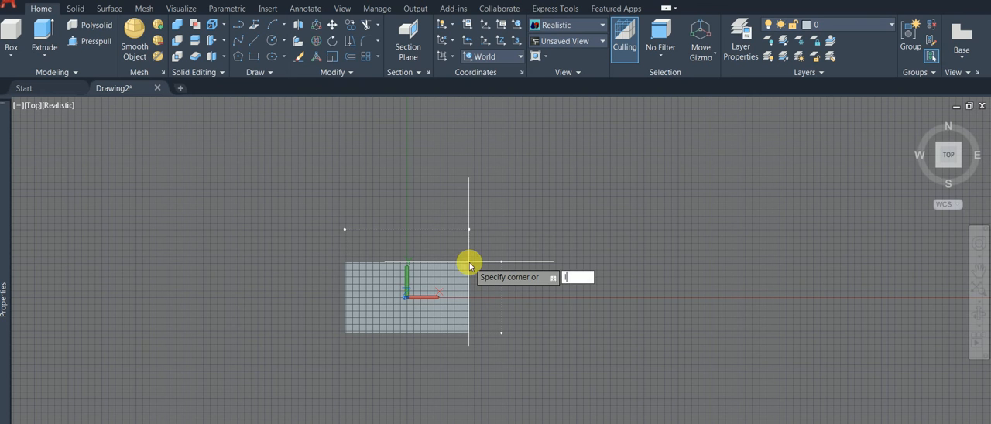
key(Return)
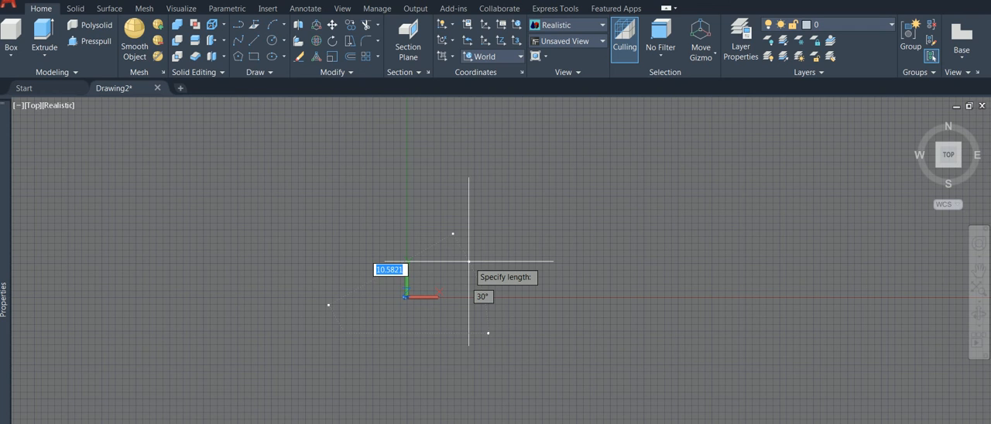
text(10)
key(Return)
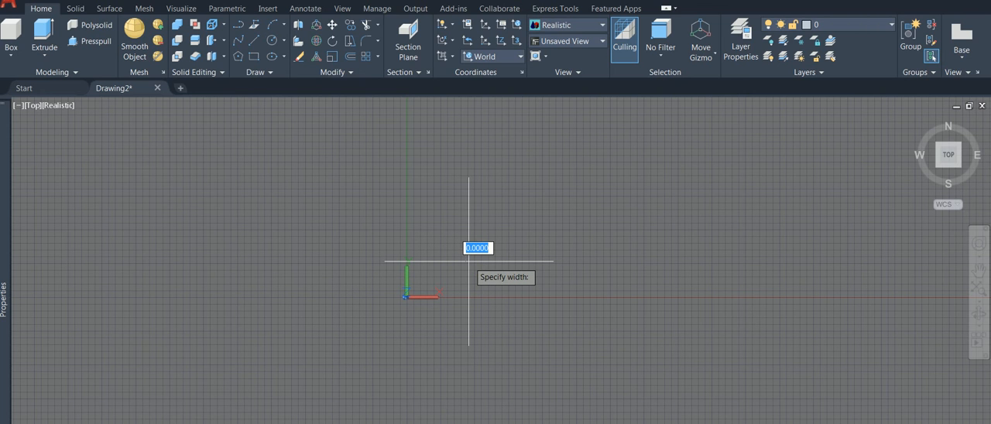
text(5)
key(Return)
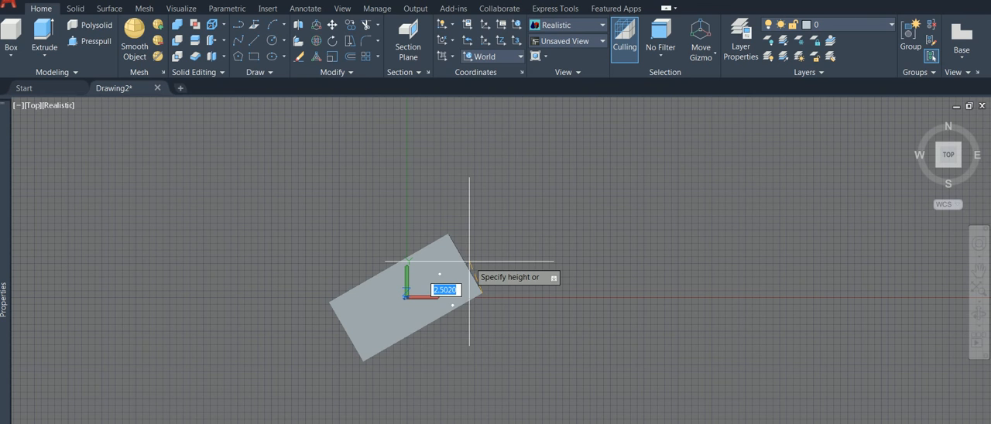
click(478, 308)
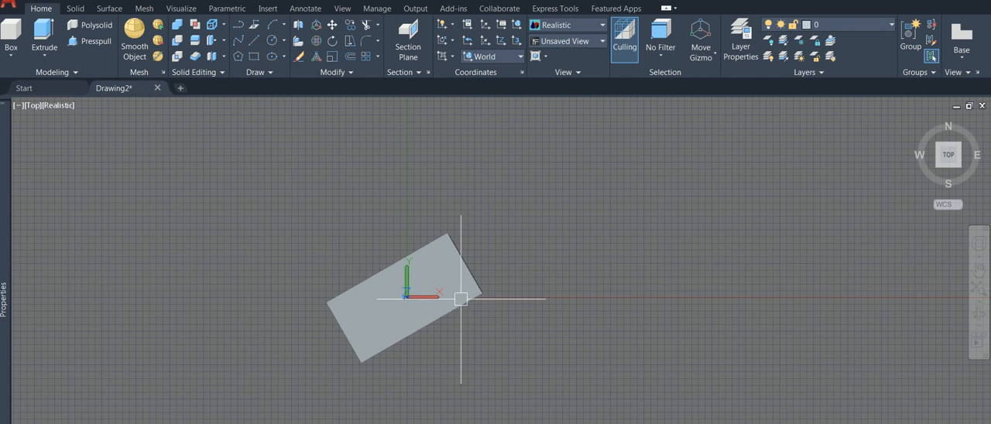
Step: Inspect the centered box's geometry properties and open the calculator on its rotation, closing it without applying a value
click(460, 298)
mouse_move(6, 256)
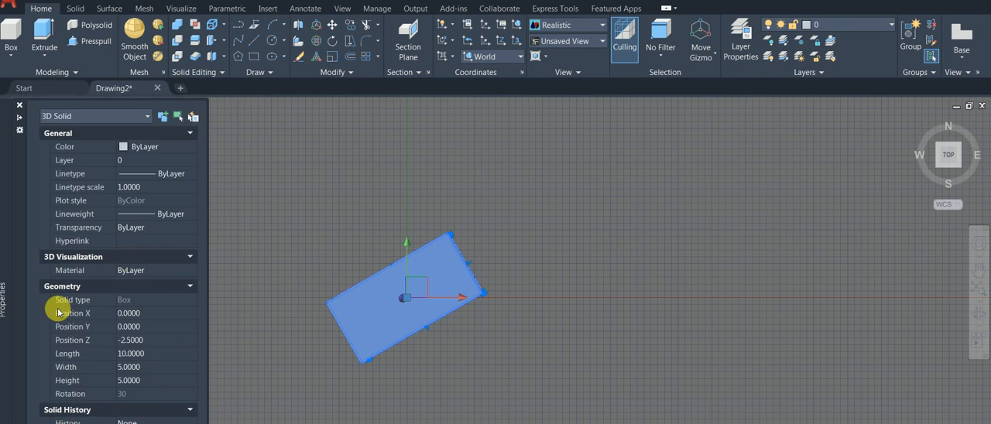
click(192, 395)
drag(69, 219, 12, 210)
text(0)
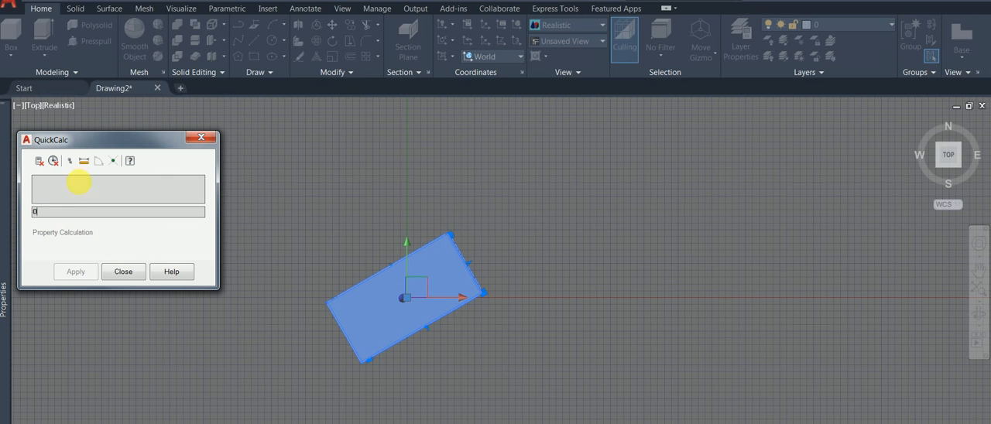
click(123, 272)
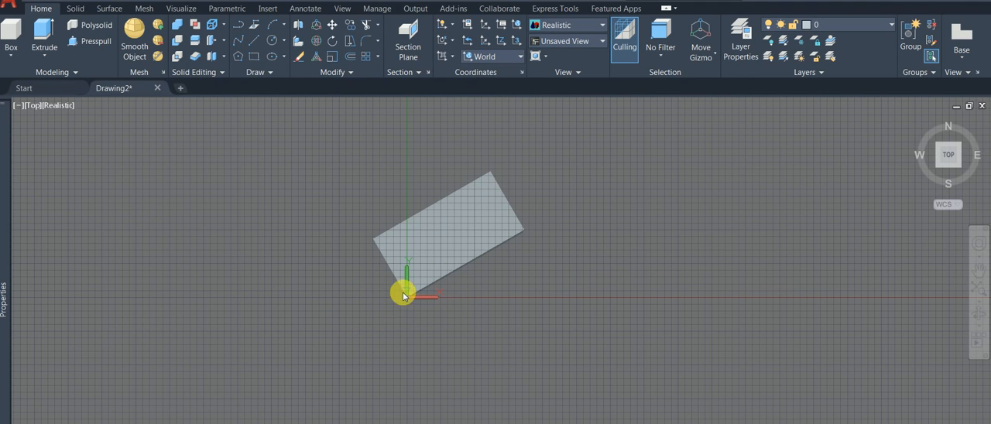
Step: Delete the rotated box and start a cylinder with its base center at 0,0,0
click(459, 243)
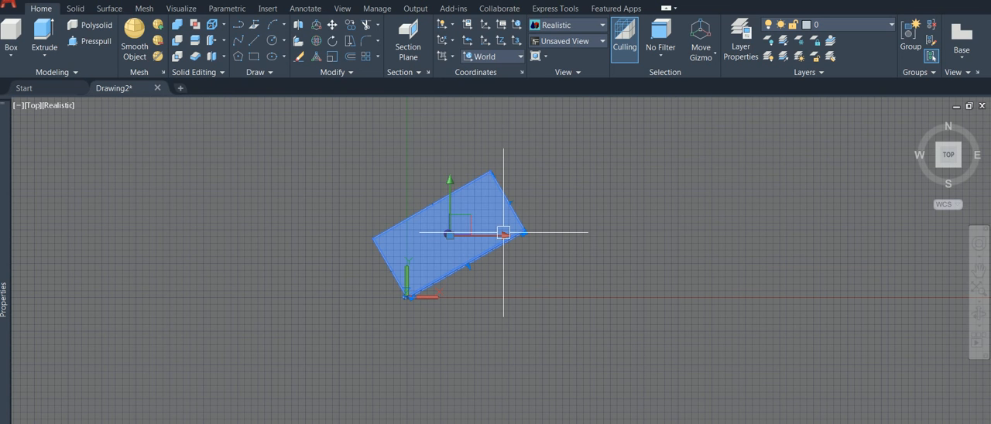
key(Delete)
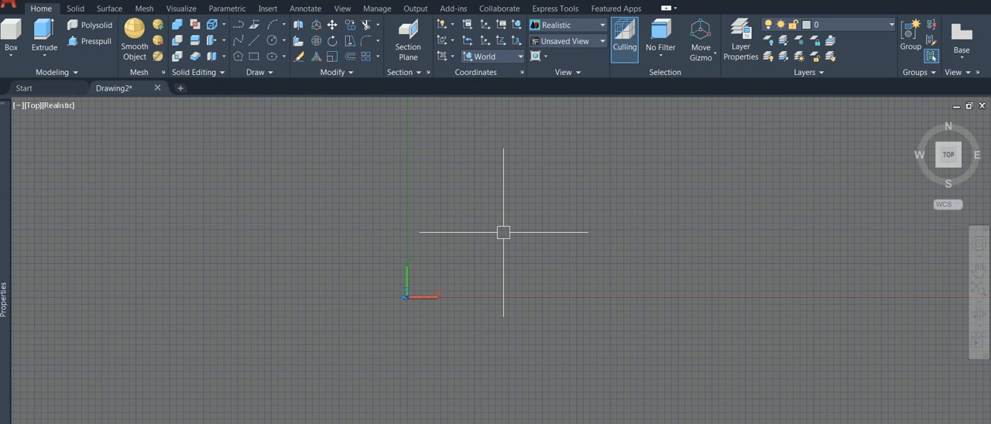
click(11, 54)
click(47, 106)
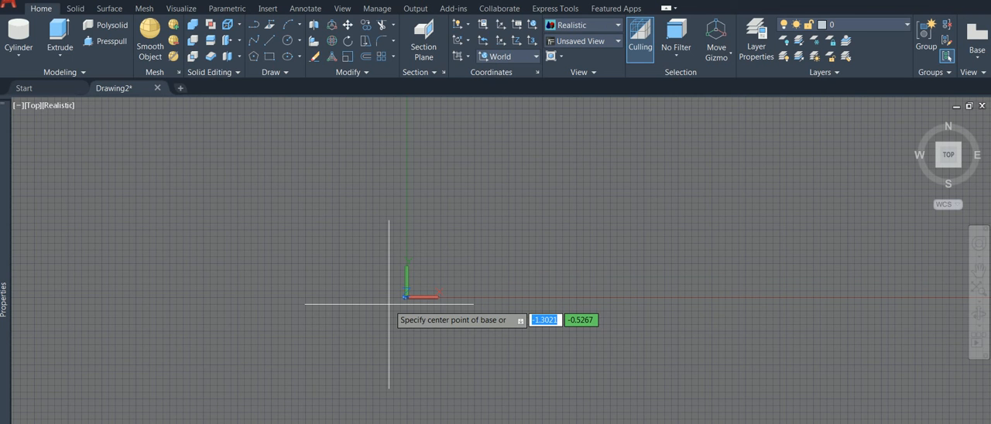
text(0)
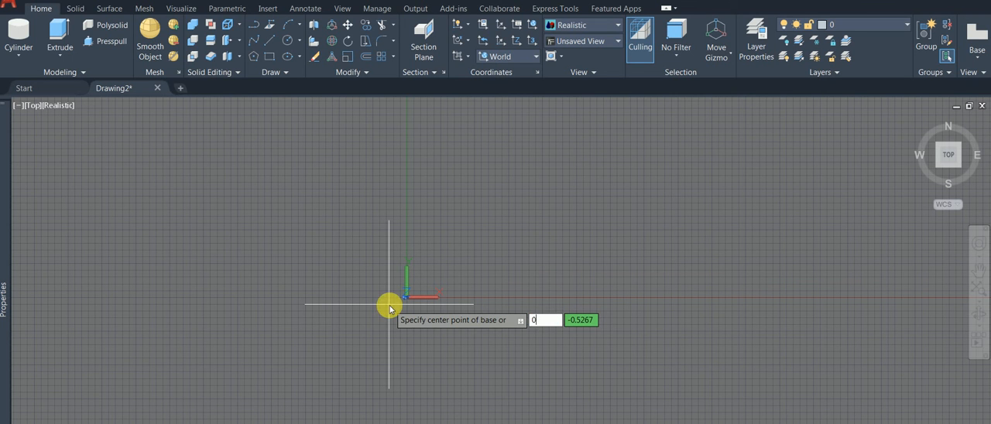
key(Tab)
text(0)
key(Tab)
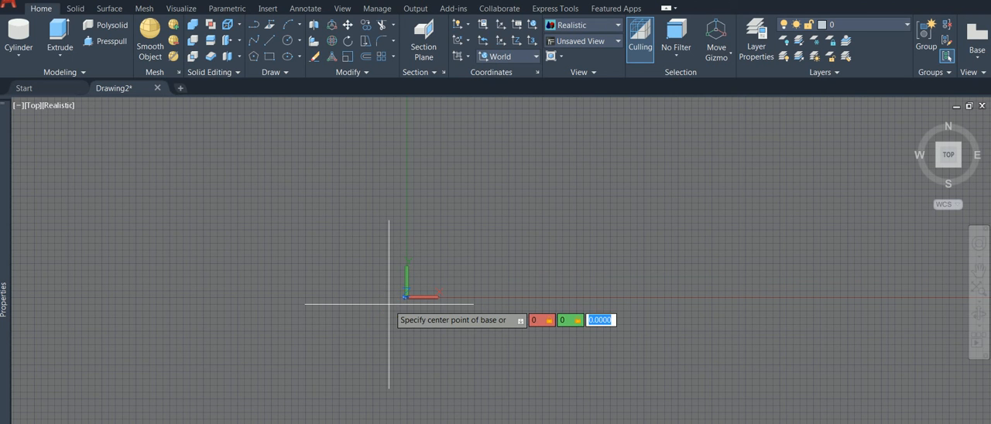
text(0)
key(Return)
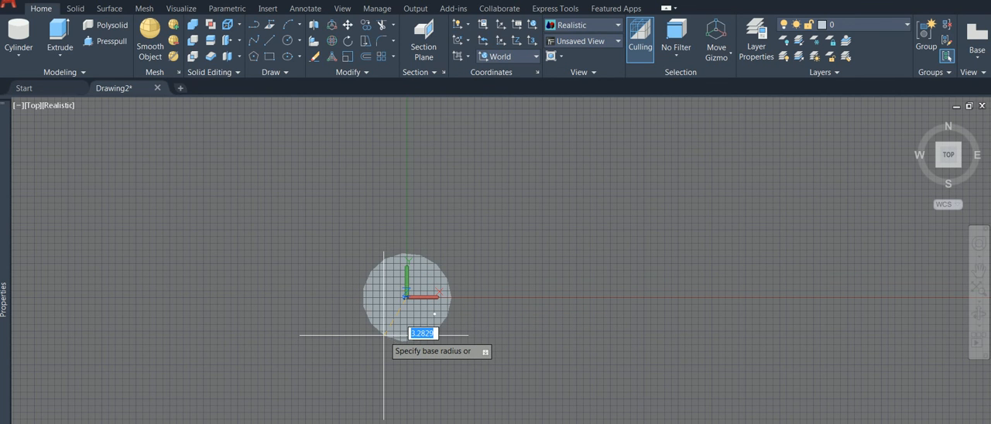
Step: Enter the cylinder's base radius and finish it with a height of 20
text(3)
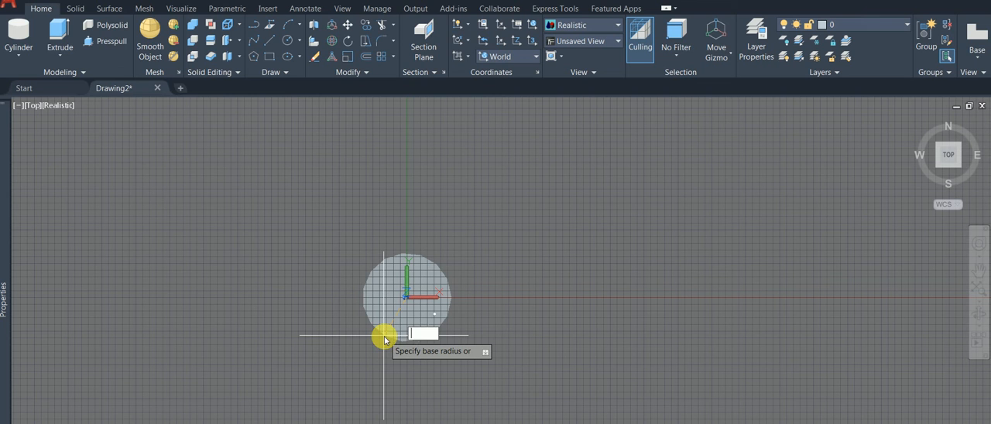
key(Return)
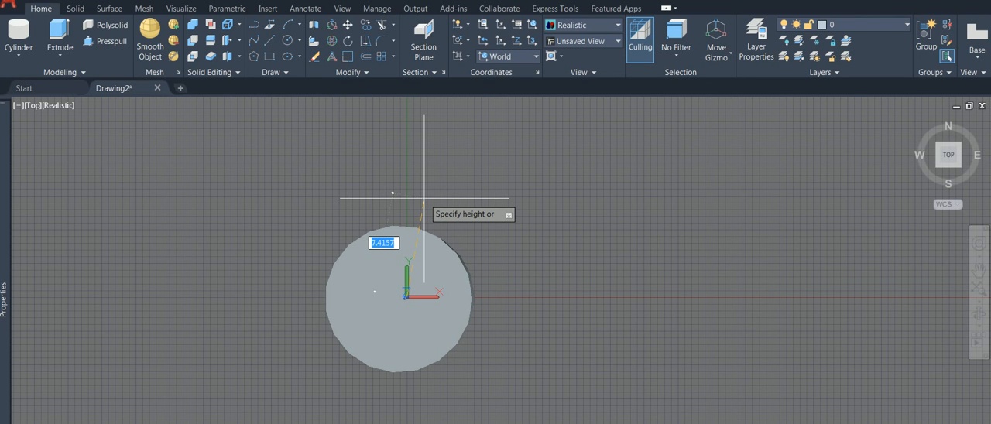
text(20)
key(Return)
click(435, 288)
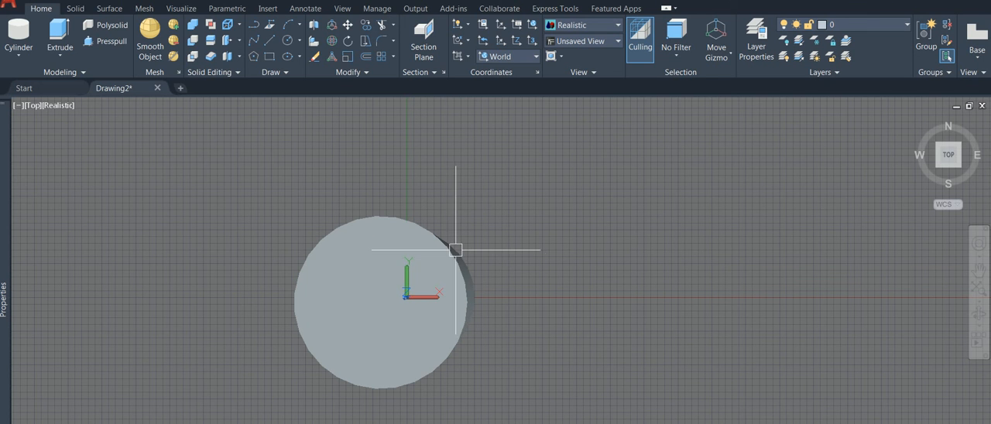
Step: Switch to the southwest isometric view to examine the selected cylinder, and clear the selection
click(454, 249)
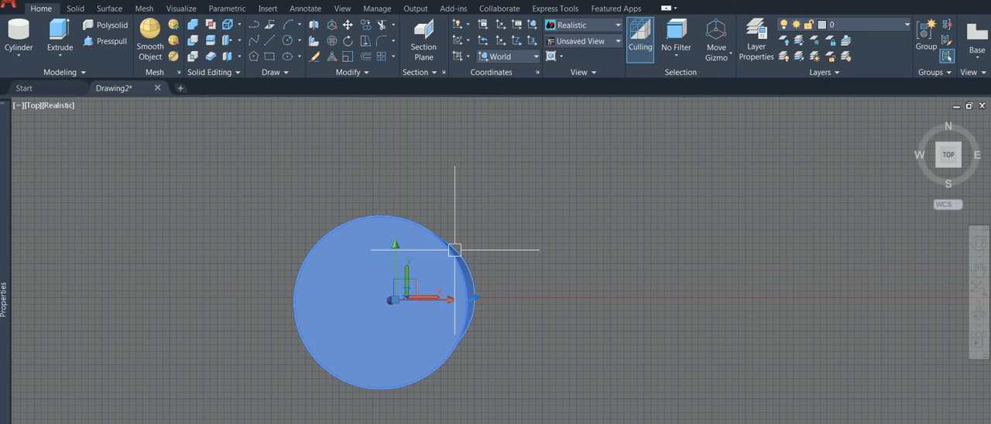
click(939, 171)
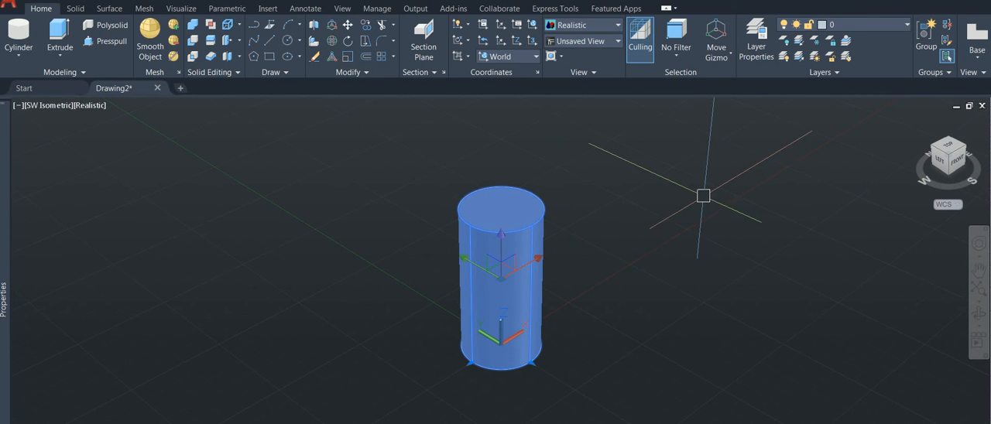
click(363, 156)
key(Escape)
Step: Delete the 20-high cylinder and start another one with its base center at 0,0,0
click(529, 235)
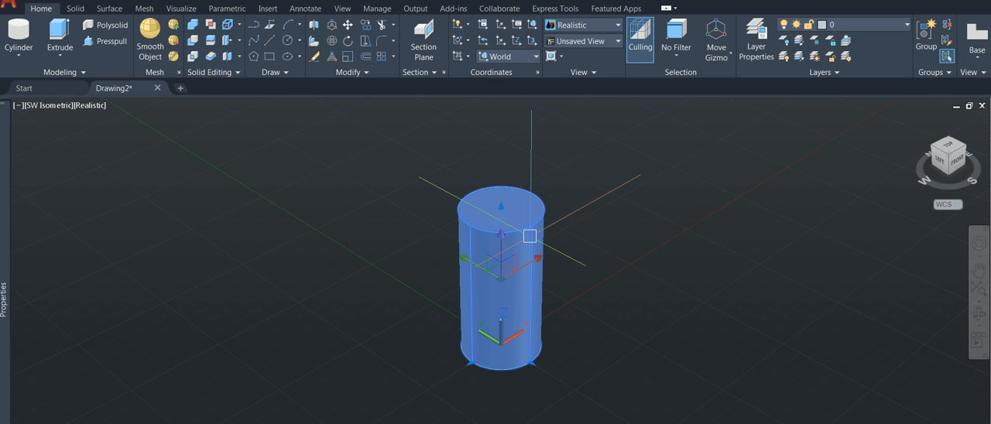
key(Delete)
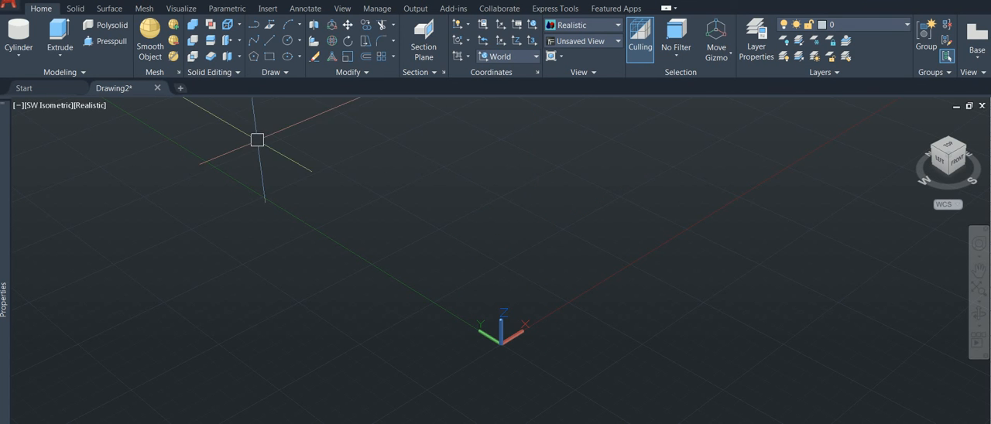
click(17, 33)
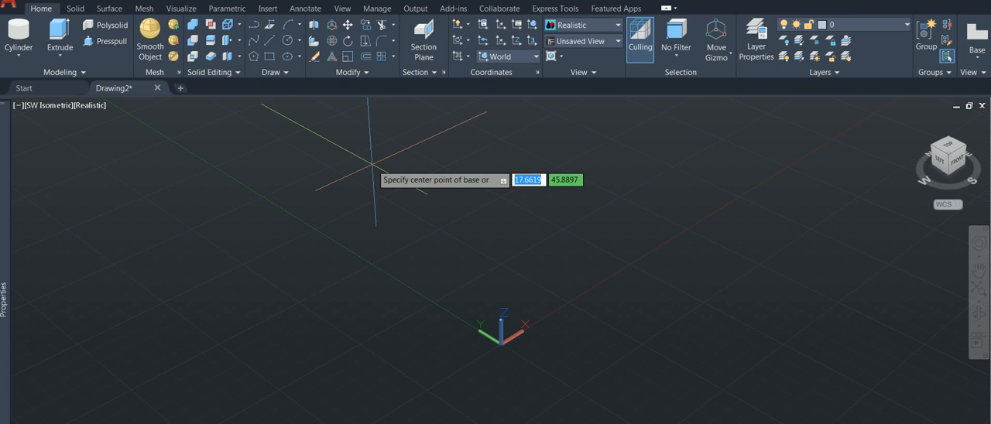
text(0)
key(Tab)
text(0)
key(Tab)
text(0)
click(372, 168)
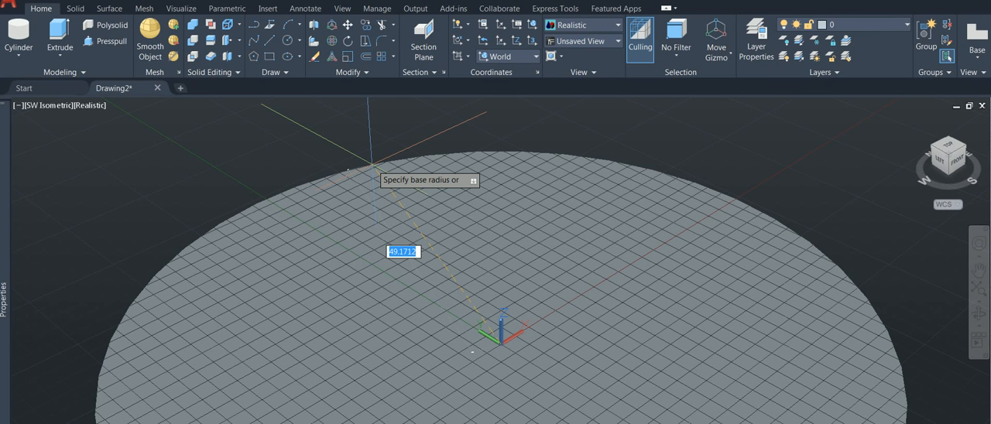
Step: Give the cylinder a base radius of 1.5 and, with Ortho on, set its axis endpoint 10 along the Y axis
text(1.5)
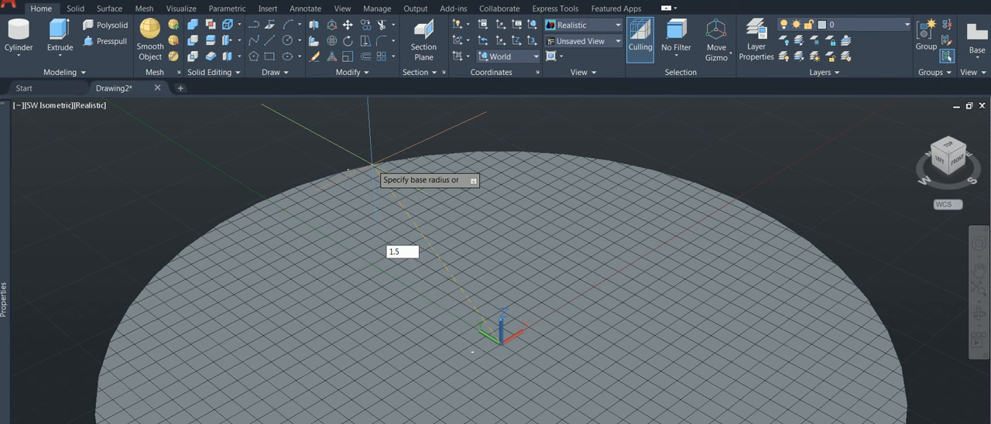
key(Return)
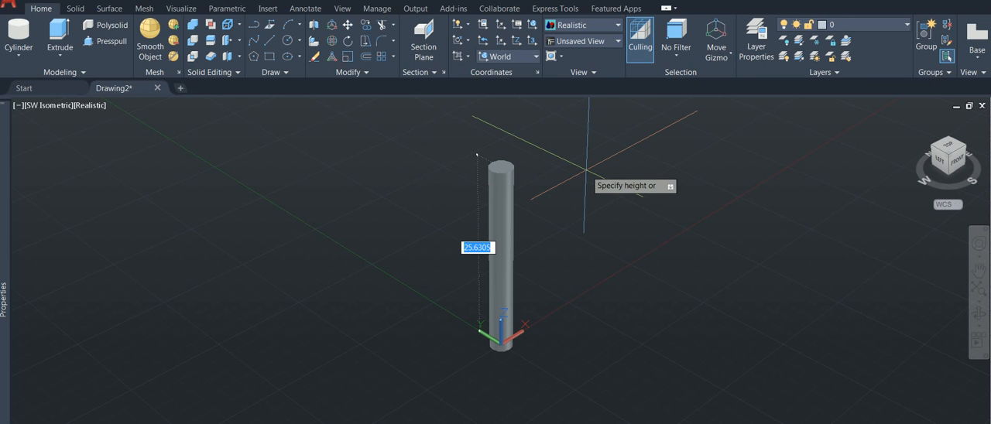
text(a)
key(Return)
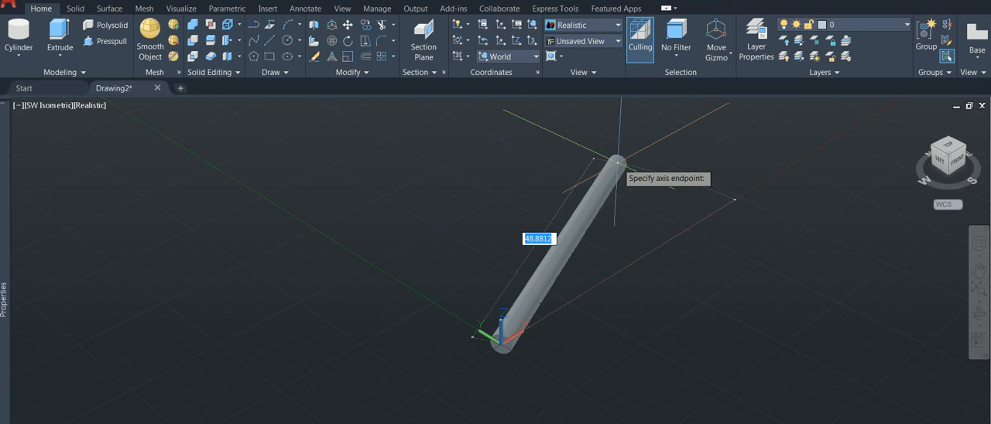
key(F8)
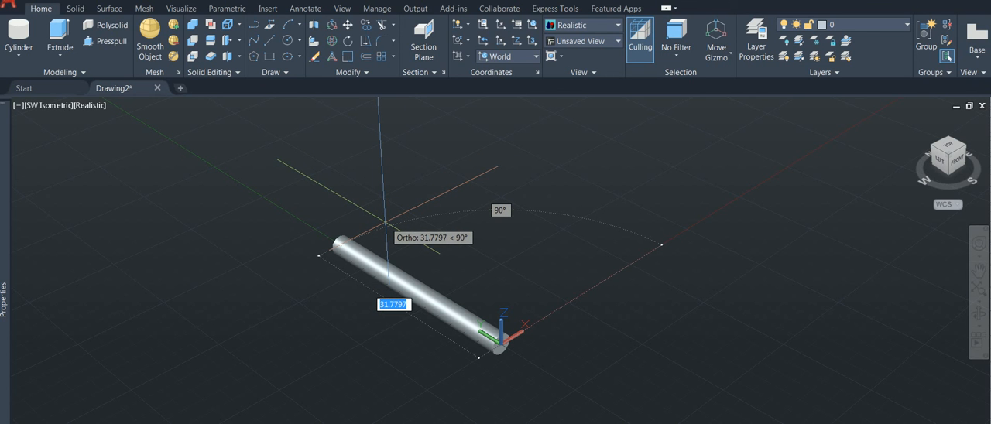
text(10)
key(Return)
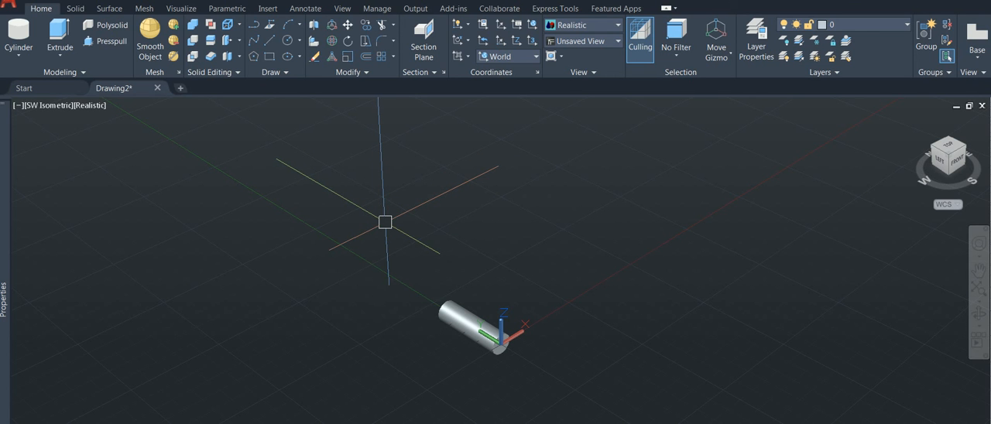
Step: Select the horizontal cylinder and examine it up close from the front side
scroll(440, 335, up, 2)
middle_drag(440, 336, 436, 212)
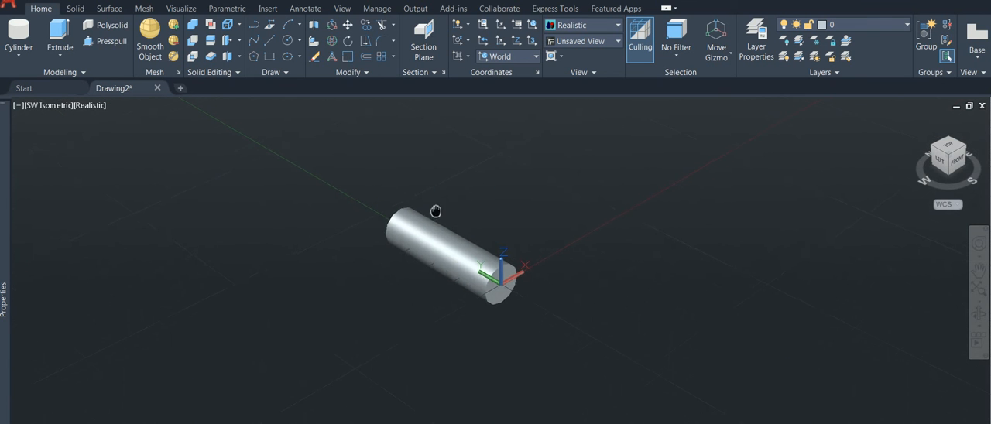
scroll(431, 254, up, 2)
click(442, 201)
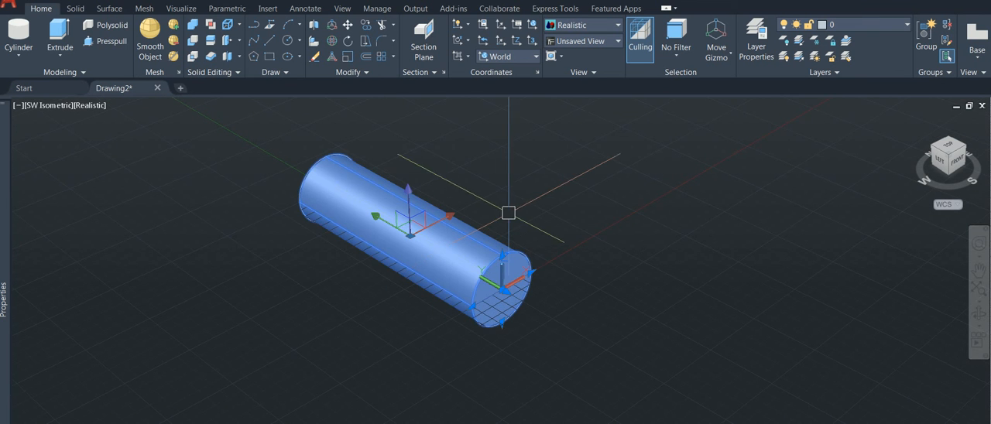
shift+middle_drag(531, 230, 416, 243)
click(416, 242)
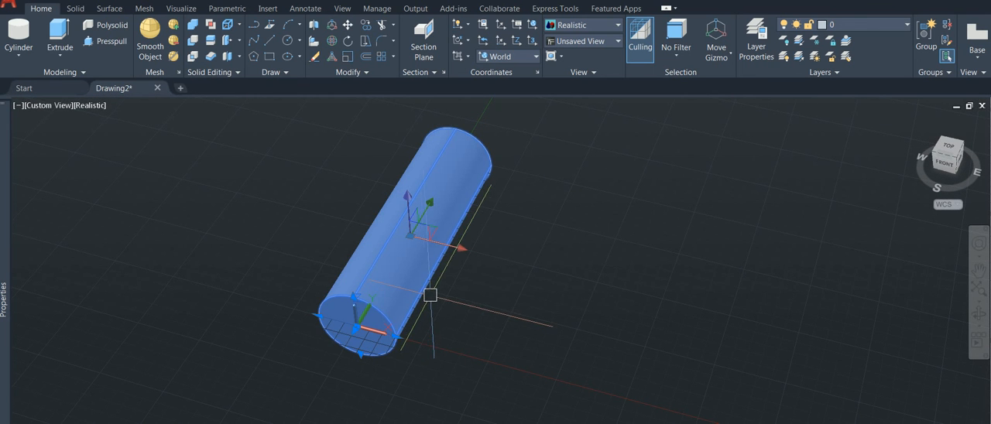